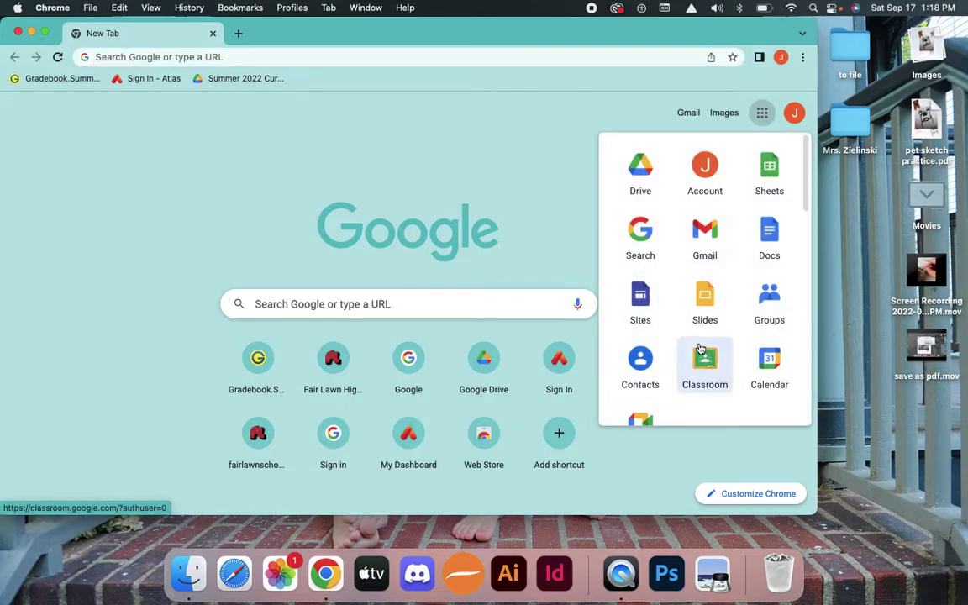
- From the Applied Art class's Classwork, open the pet project's Practice rubric presentation
{"action": "left_click", "coordinate": [700, 348]}
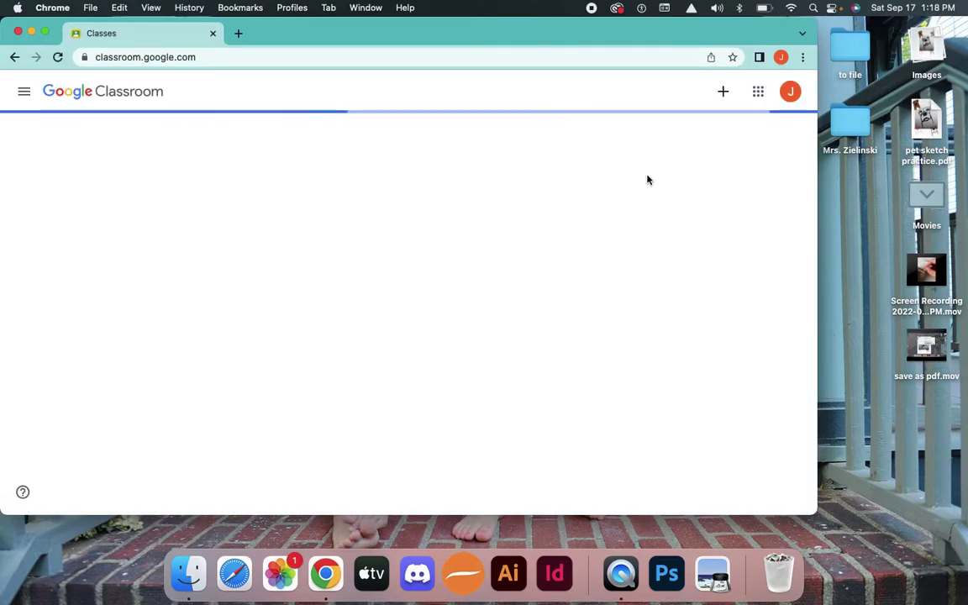
{"action": "left_click", "coordinate": [59, 196]}
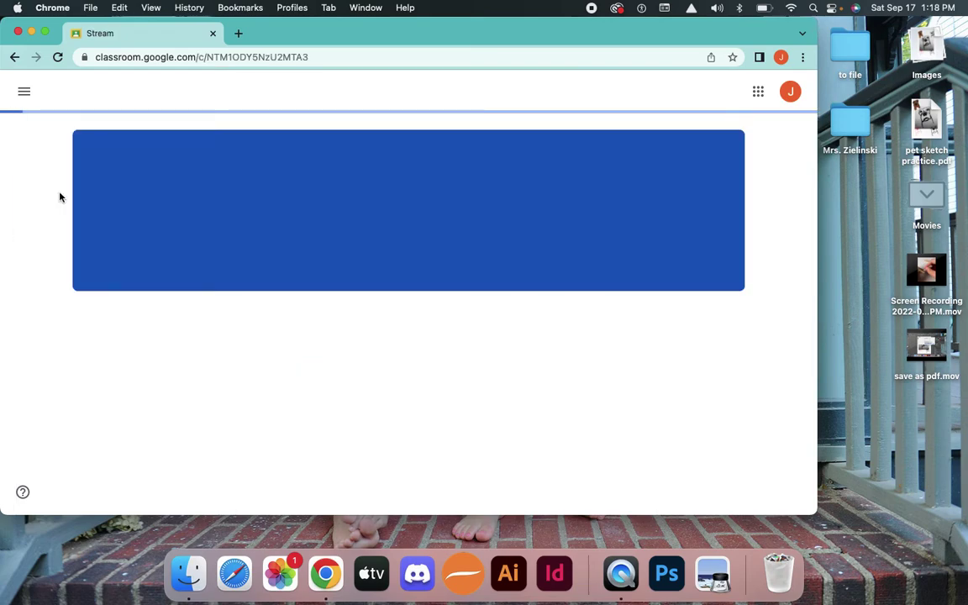
{"action": "left_click", "coordinate": [357, 95]}
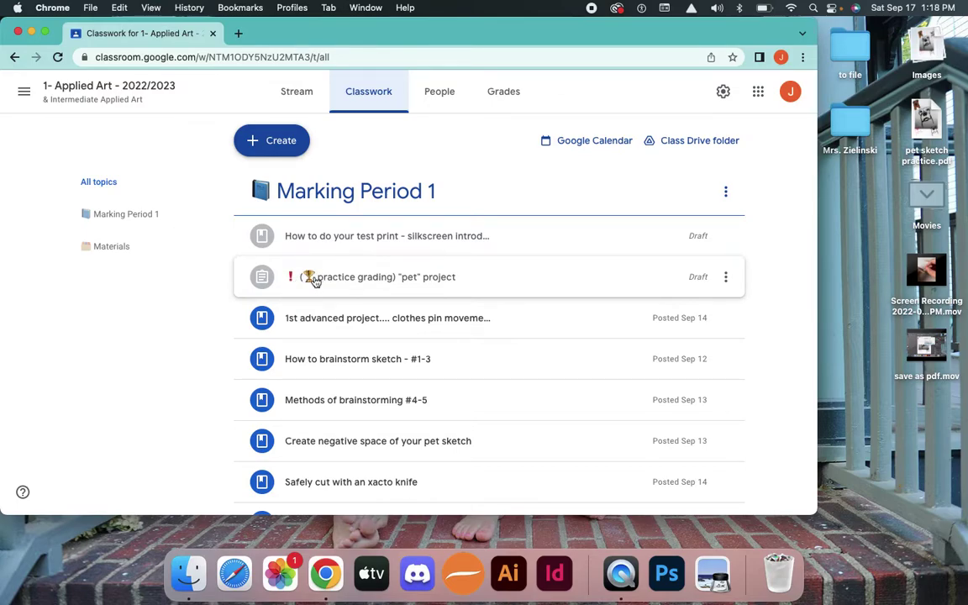
{"action": "left_click", "coordinate": [312, 279]}
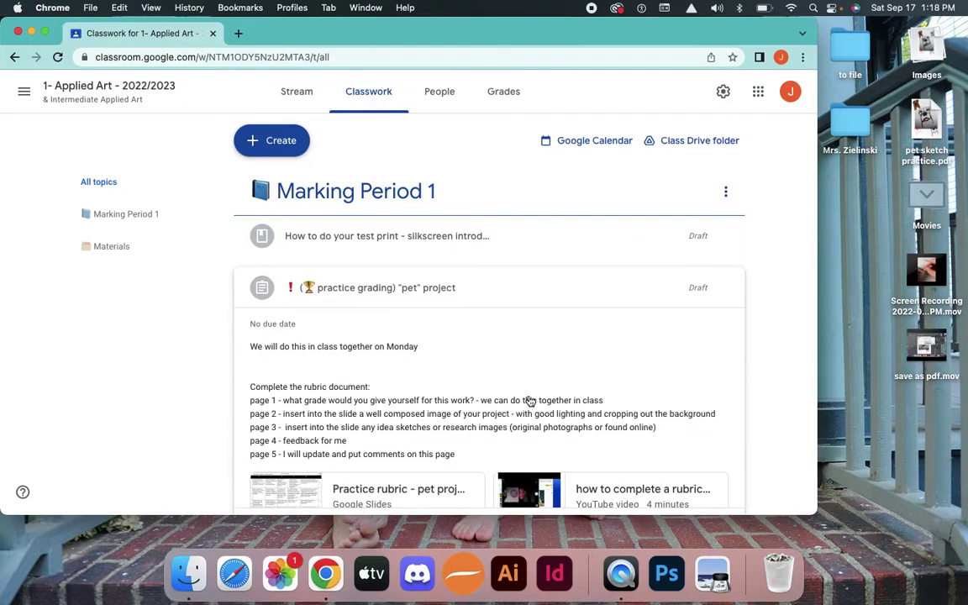
{"action": "scroll", "coordinate": [529, 401], "scroll_direction": "down", "scroll_amount": 2}
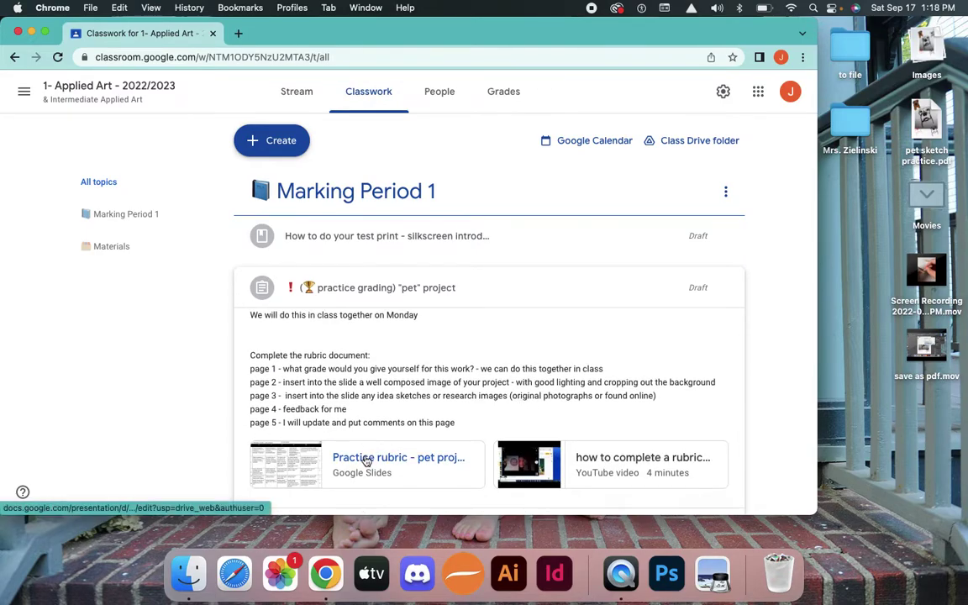
{"action": "scroll", "coordinate": [366, 461], "scroll_direction": "down", "scroll_amount": 5}
{"action": "left_click", "coordinate": [364, 371]}
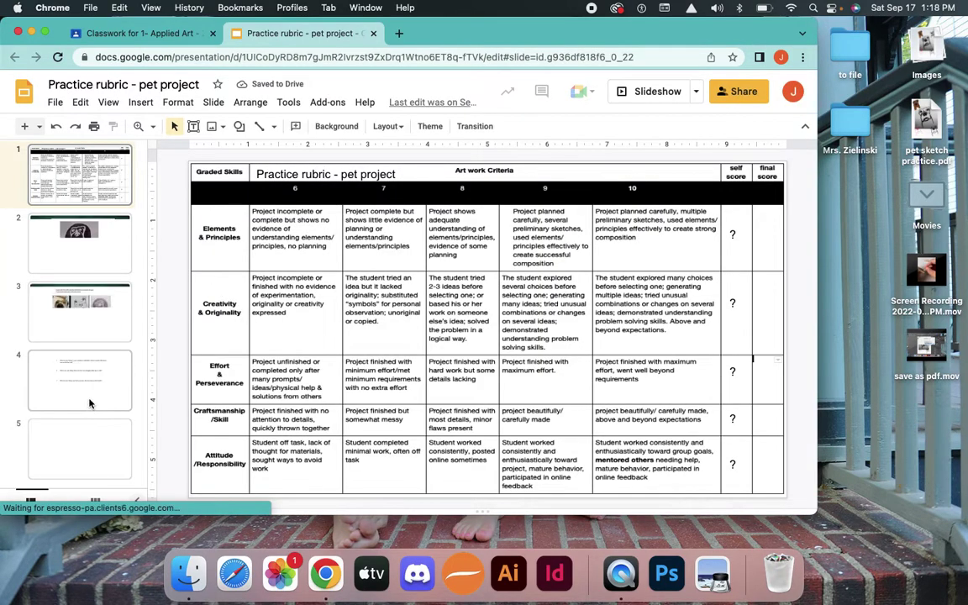
- Look over slides 2 and 3, checking the dog photo and purple drawing images
{"action": "left_click", "coordinate": [84, 243]}
{"action": "left_click", "coordinate": [75, 286]}
{"action": "left_click", "coordinate": [89, 247]}
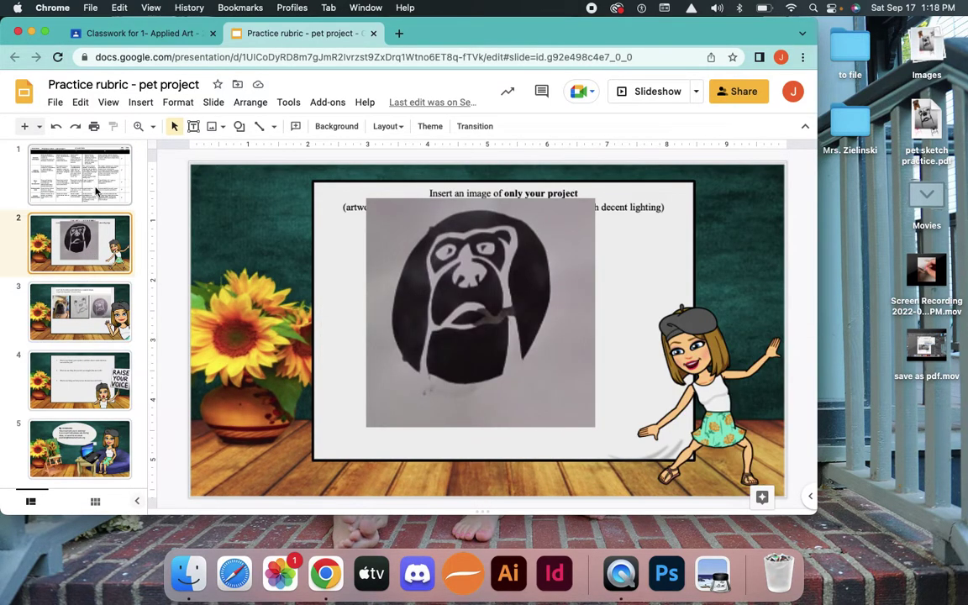
{"action": "left_click", "coordinate": [90, 317]}
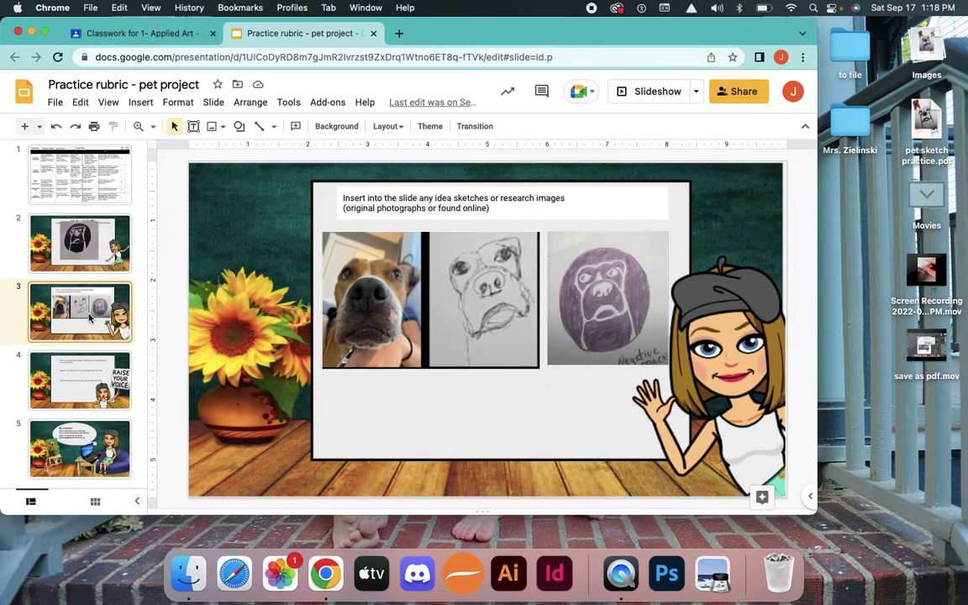
{"action": "left_click", "coordinate": [380, 262]}
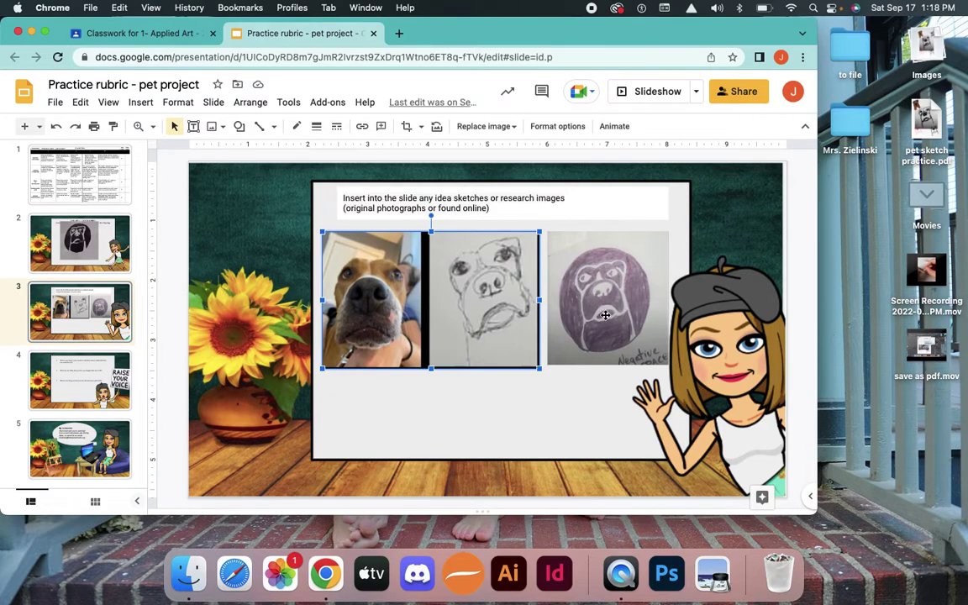
{"action": "left_click", "coordinate": [550, 287]}
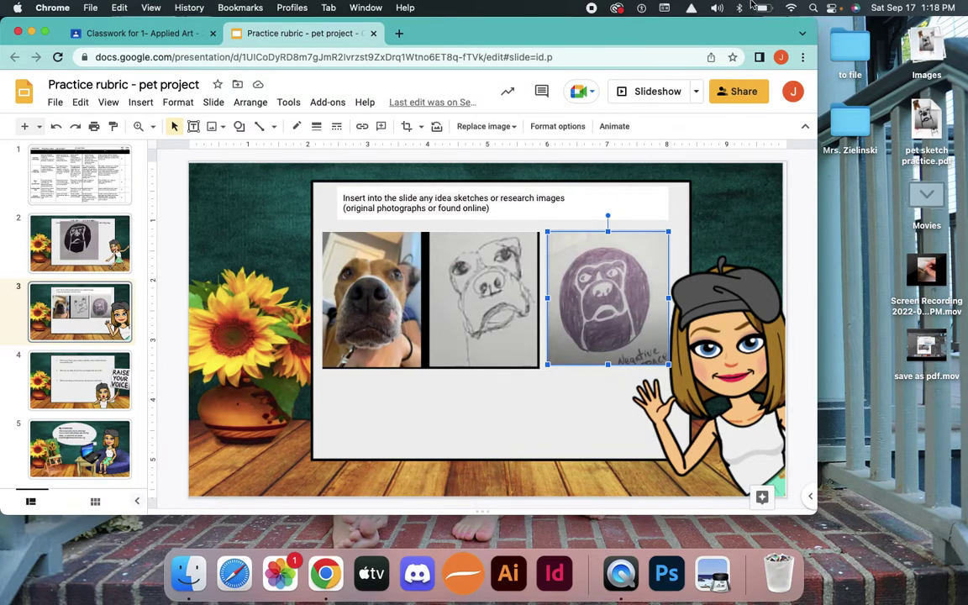
- Nudge slide 2's project image slightly down and right so it clears the instruction text
{"action": "left_click", "coordinate": [77, 215]}
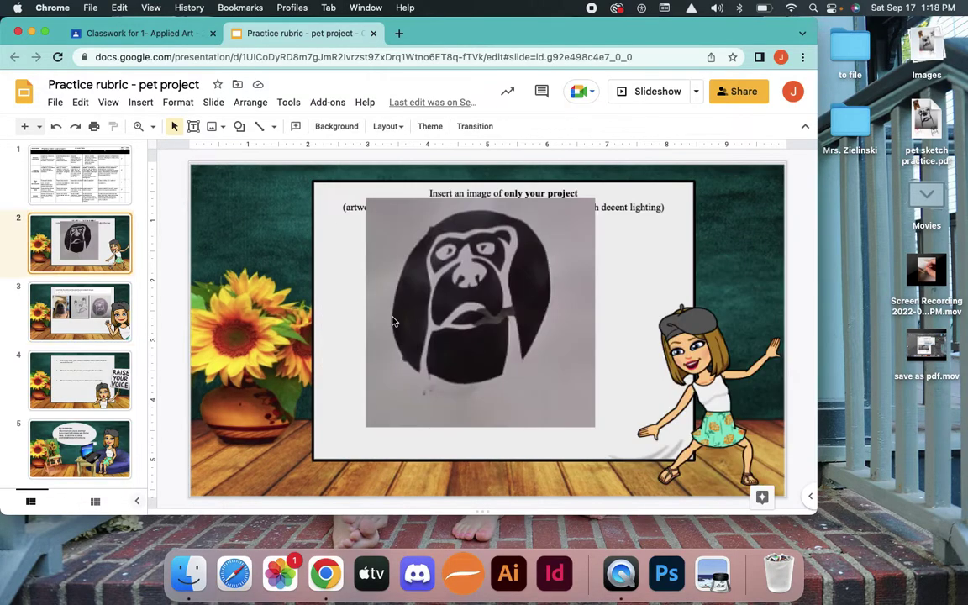
{"action": "left_click", "coordinate": [523, 305]}
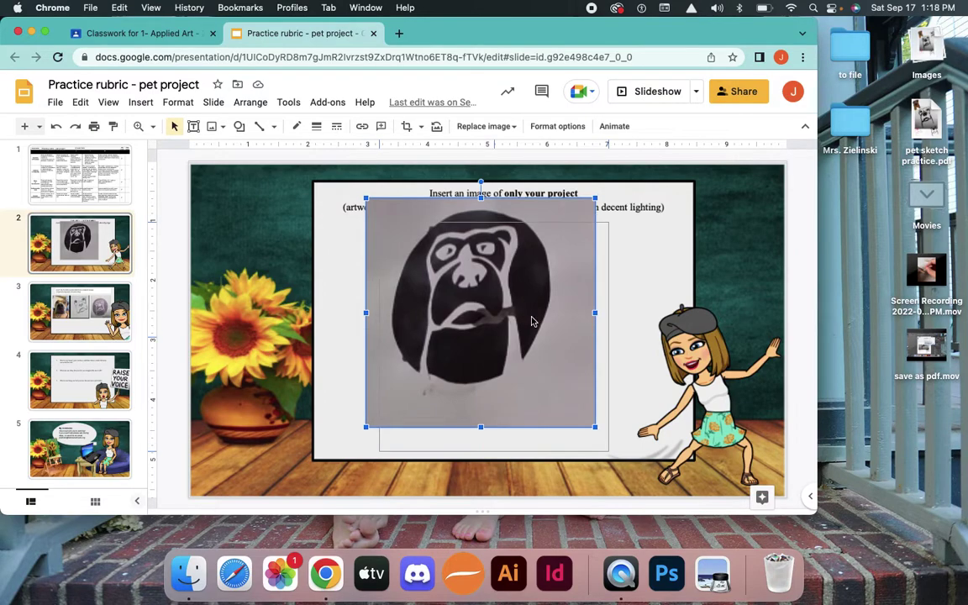
{"action": "left_click_drag", "start_coordinate": [525, 305], "coordinate": [531, 321]}
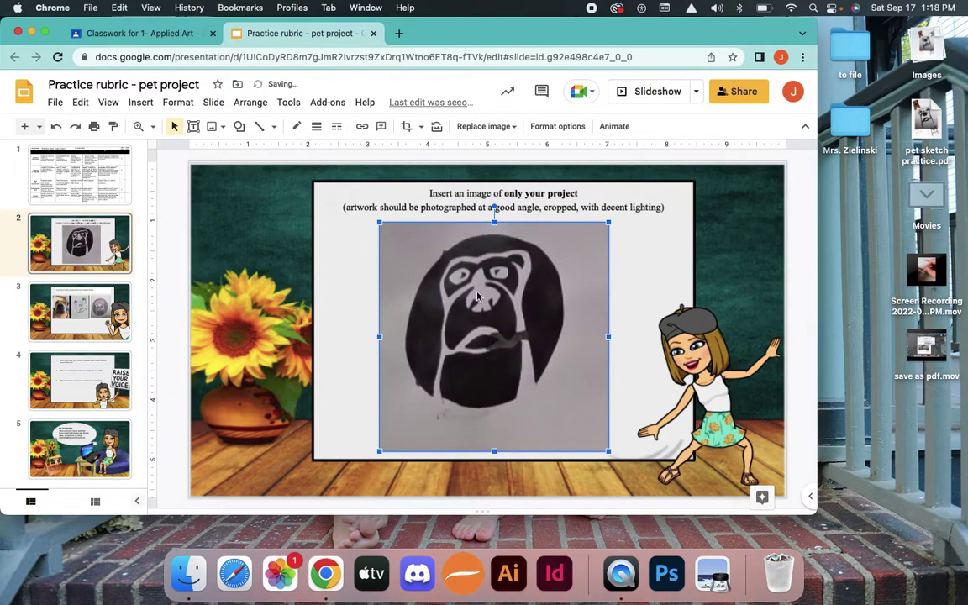
{"action": "left_click", "coordinate": [74, 315]}
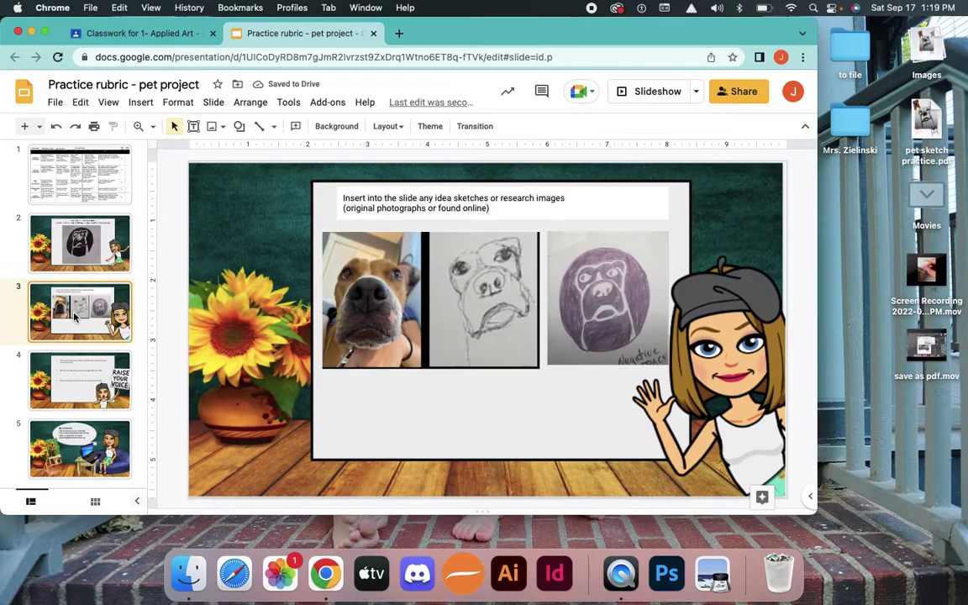
{"action": "left_click", "coordinate": [96, 246]}
- Insert pet sketch.jpg from the computer onto slide 2
{"action": "left_click", "coordinate": [438, 309]}
{"action": "left_click", "coordinate": [361, 304]}
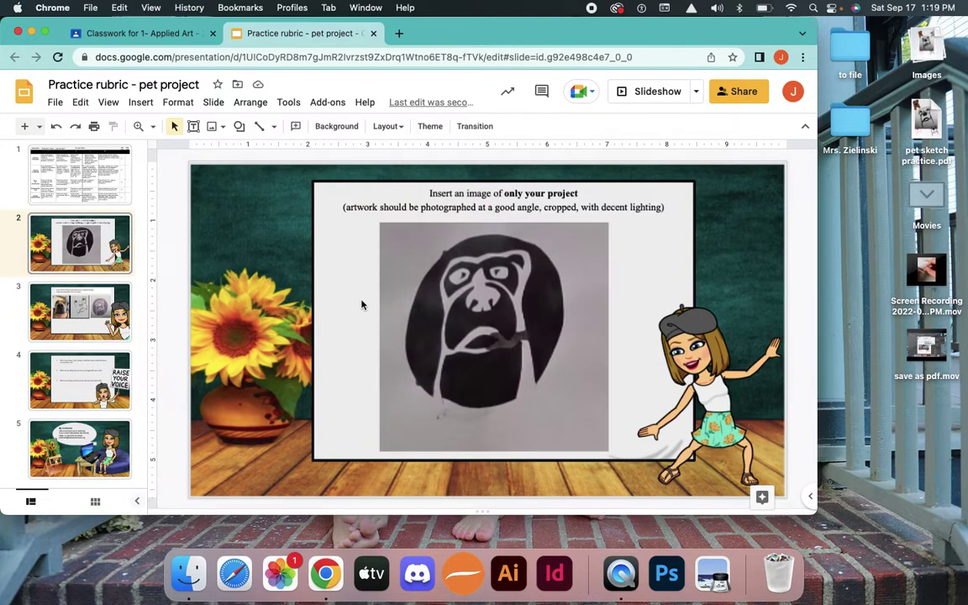
{"action": "left_click", "coordinate": [141, 102]}
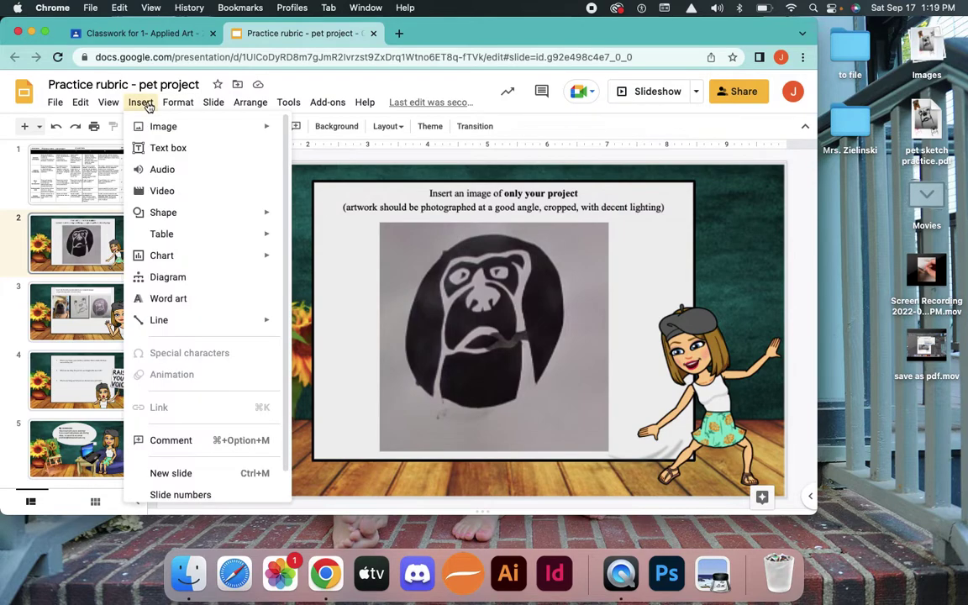
{"action": "mouse_move", "coordinate": [141, 123]}
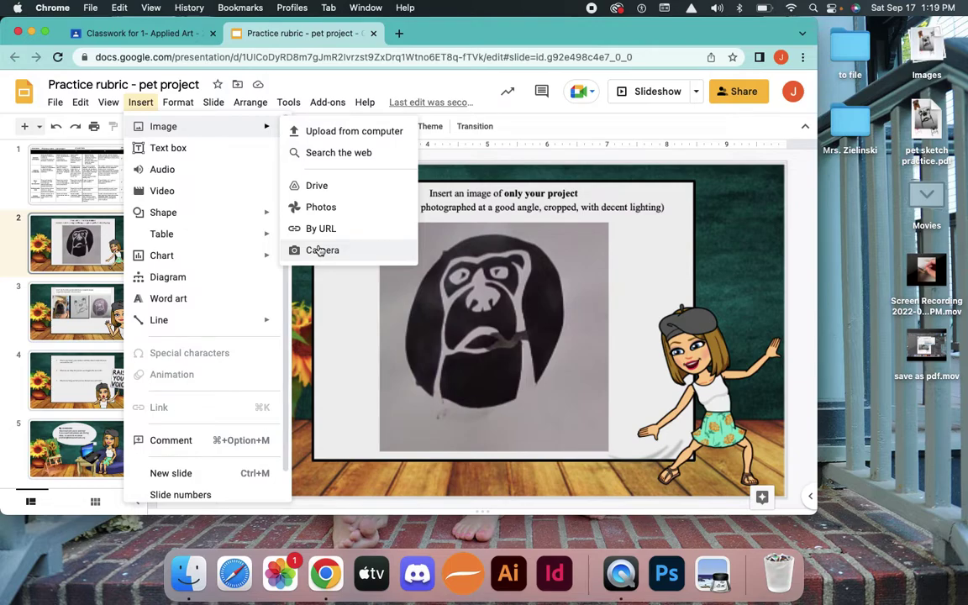
{"action": "left_click", "coordinate": [324, 139]}
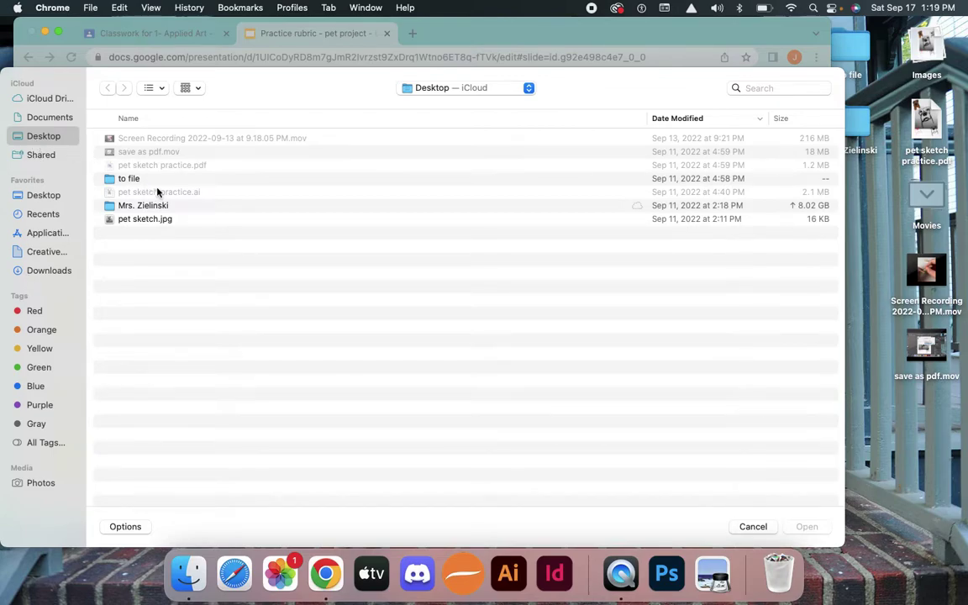
{"action": "left_click", "coordinate": [126, 220]}
{"action": "left_click", "coordinate": [807, 526]}
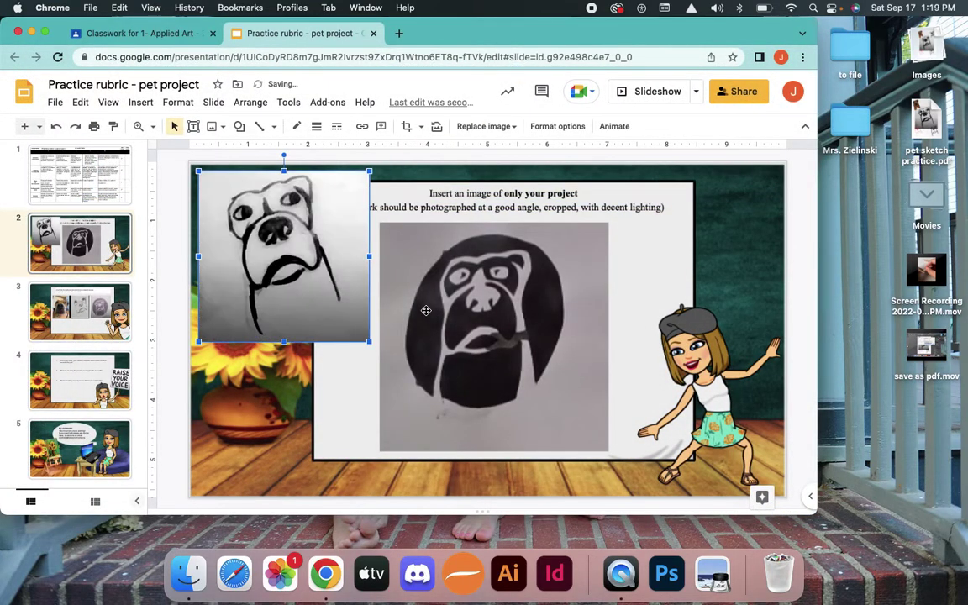
- Move the pet sketch down the slide's left side, then delete it
{"action": "mouse_move", "coordinate": [291, 236]}
{"action": "left_mouse_down"}
{"action": "mouse_move", "coordinate": [319, 314]}
{"action": "mouse_move", "coordinate": [261, 283]}
{"action": "left_mouse_up"}
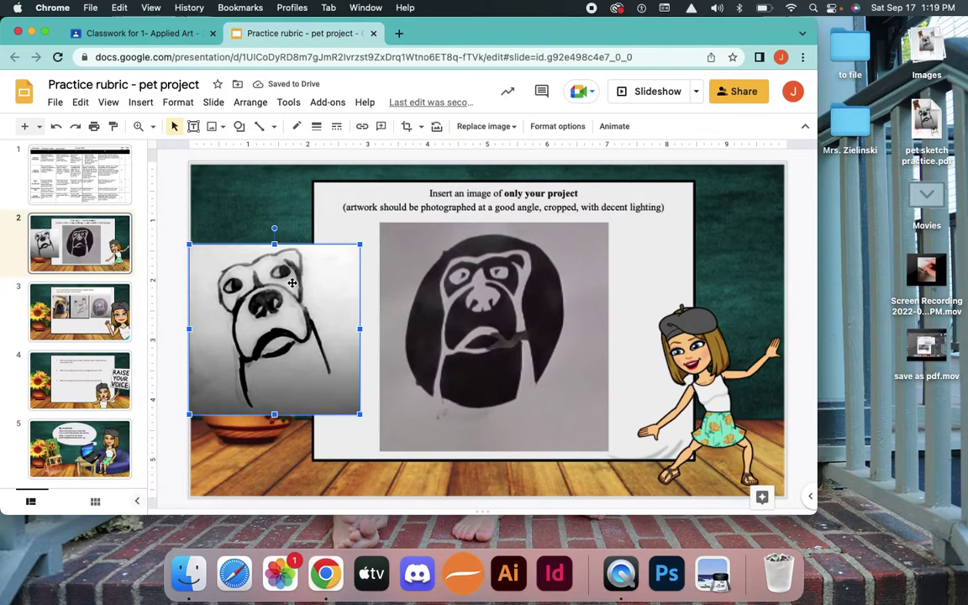
{"action": "key", "text": "BackSpace"}
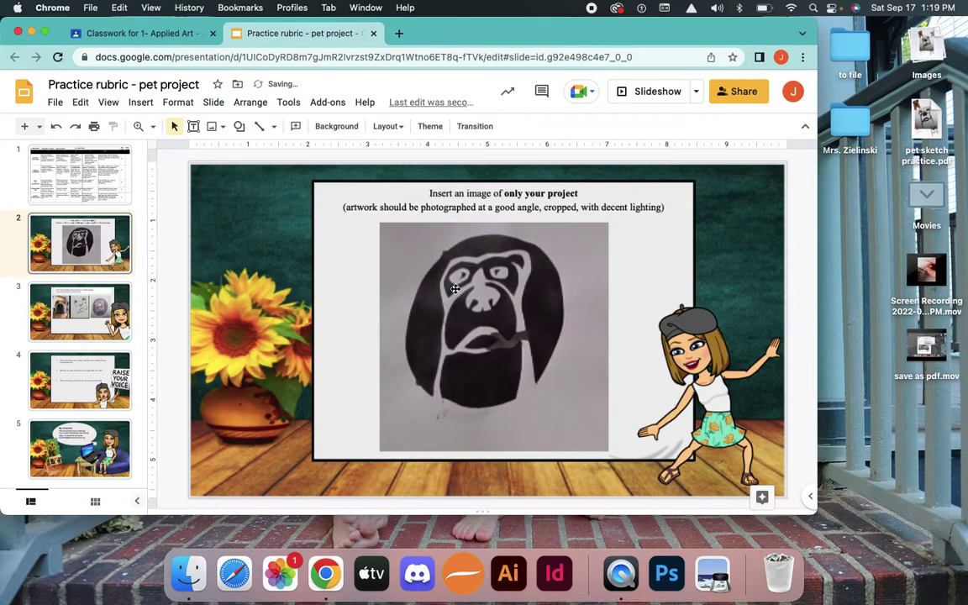
{"action": "left_click", "coordinate": [410, 260]}
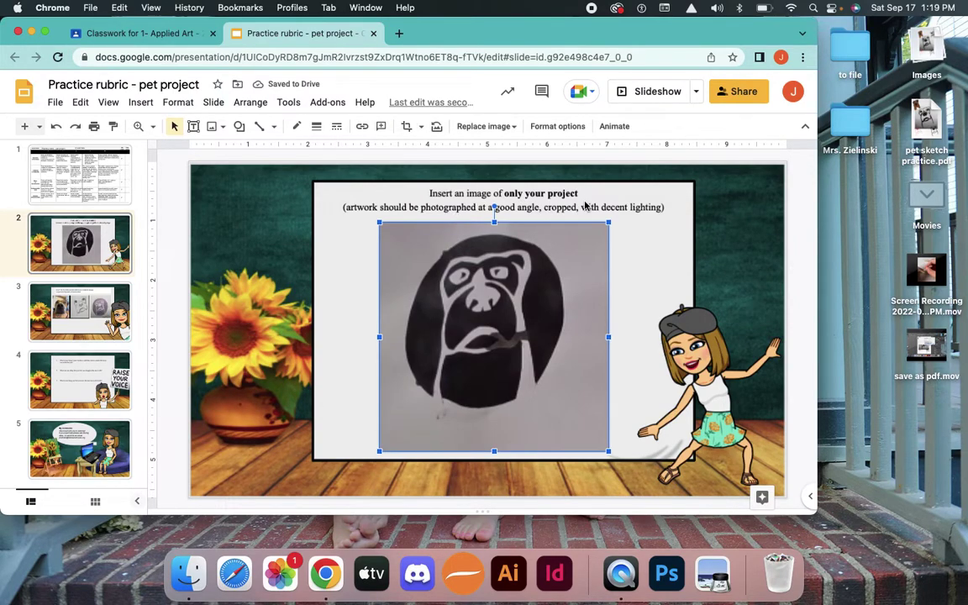
- Enter a self score of 9 for Elements & Principles in slide 1's rubric
{"action": "left_click", "coordinate": [68, 310]}
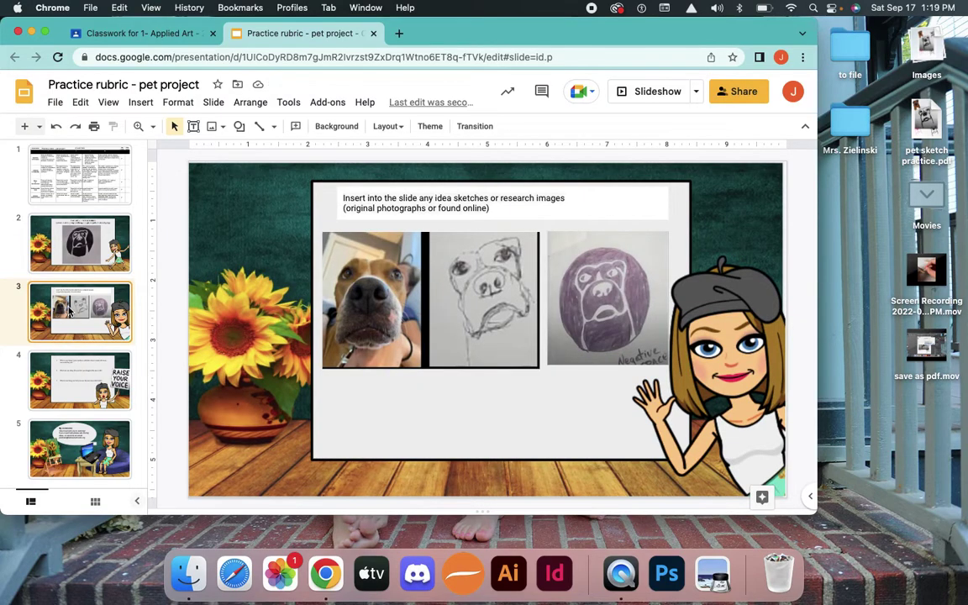
{"action": "left_click", "coordinate": [69, 204]}
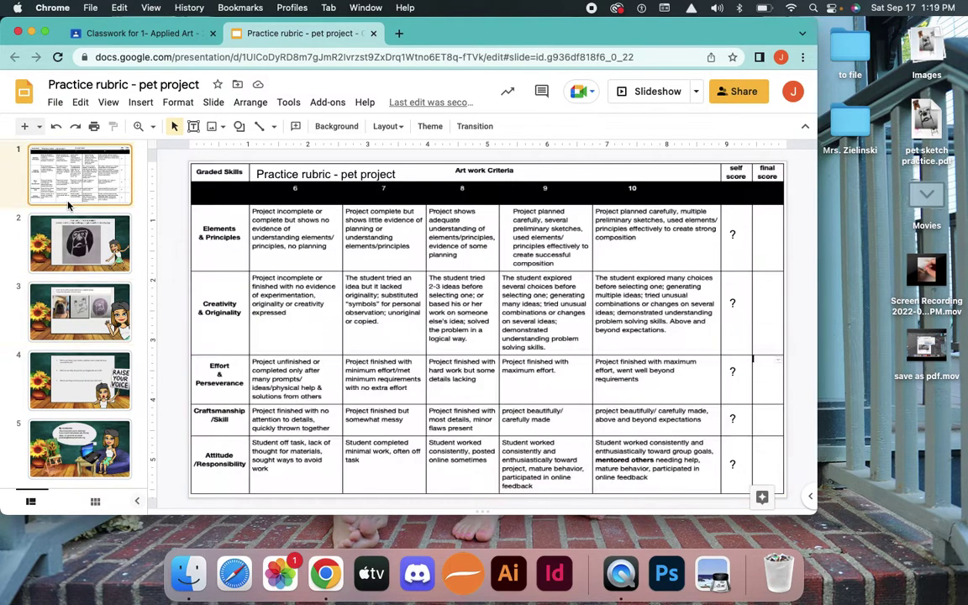
{"action": "left_click", "coordinate": [732, 233]}
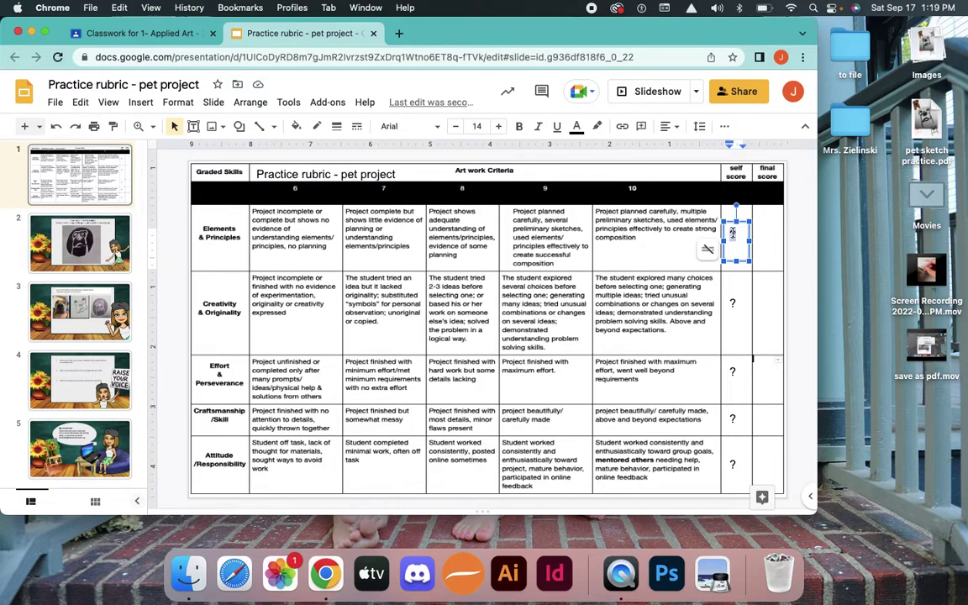
{"action": "left_click", "coordinate": [76, 221]}
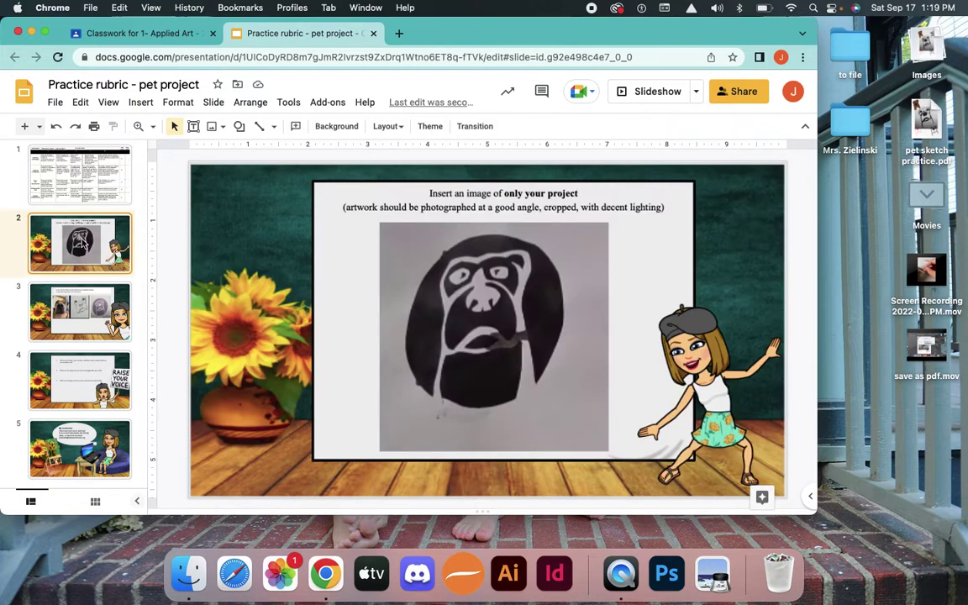
{"action": "left_click", "coordinate": [77, 189]}
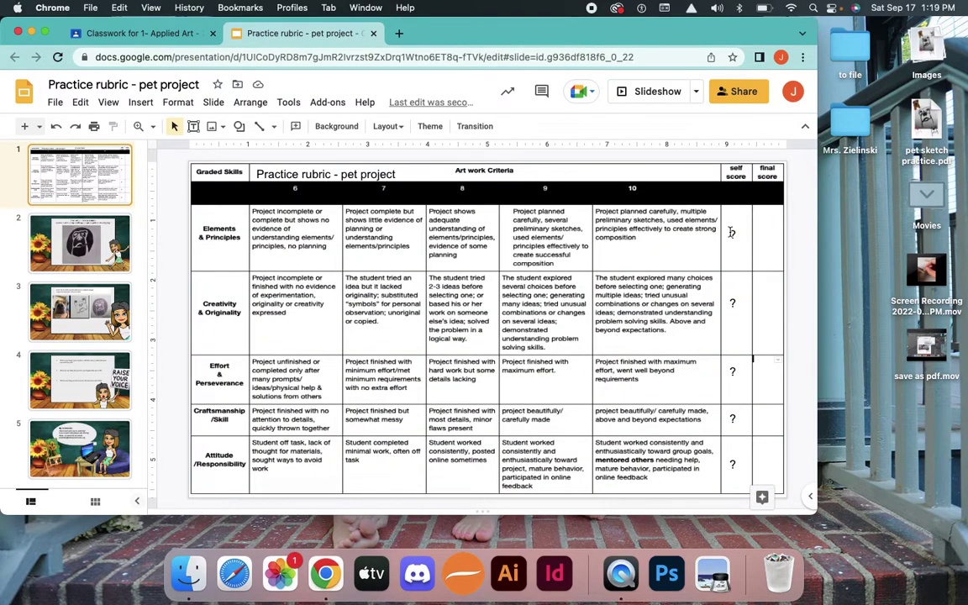
{"action": "left_click", "coordinate": [731, 233]}
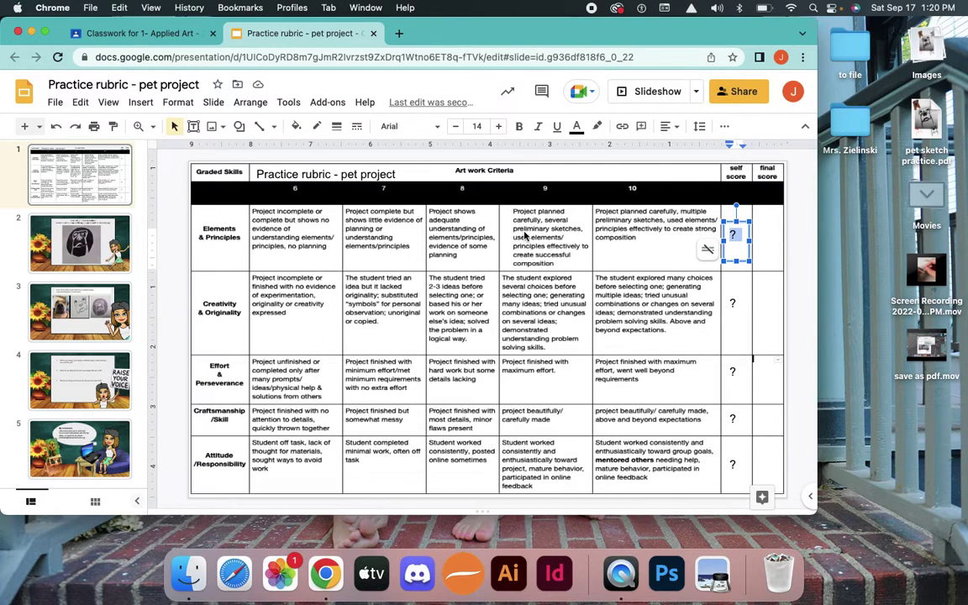
{"action": "left_click", "coordinate": [61, 277]}
{"action": "left_click", "coordinate": [418, 265]}
{"action": "left_click", "coordinate": [601, 299]}
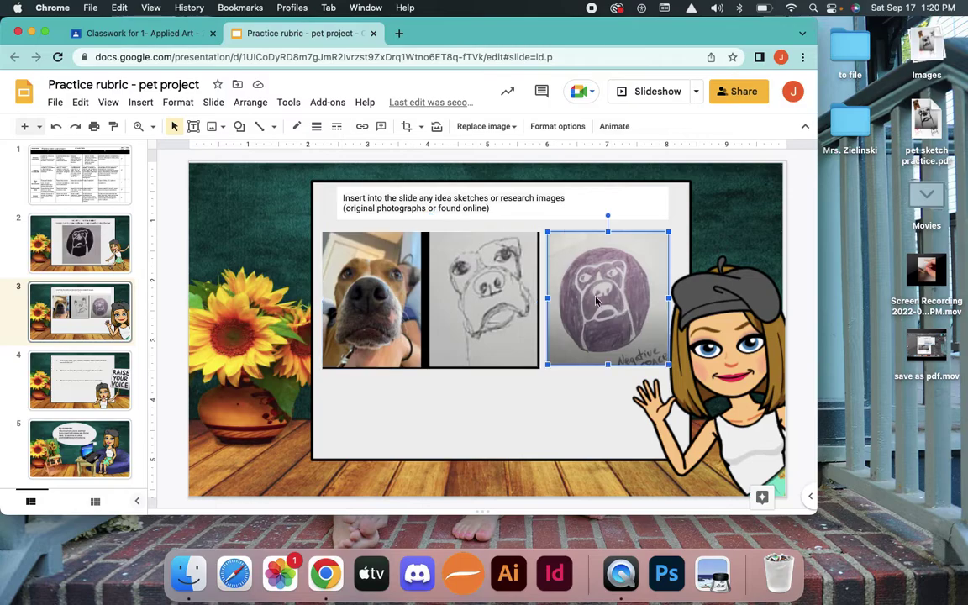
{"action": "left_click", "coordinate": [89, 164]}
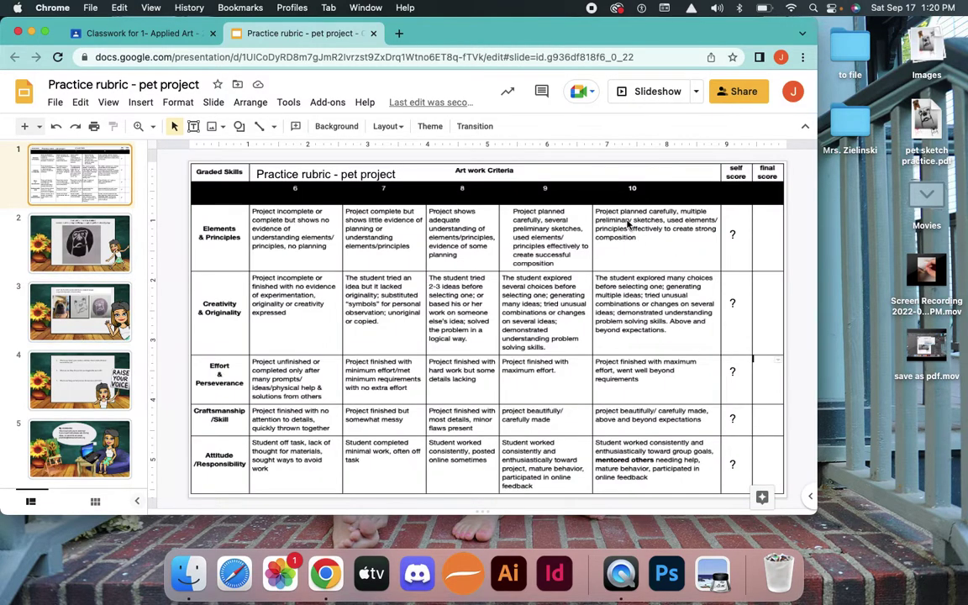
{"action": "left_click", "coordinate": [731, 235]}
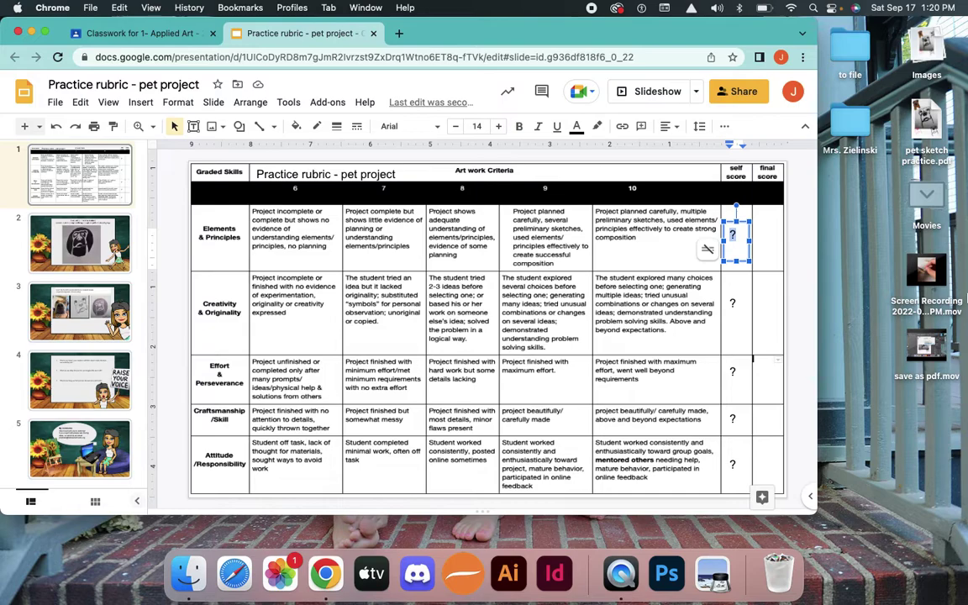
{"action": "type", "text": "9"}
{"action": "key", "text": "Tab"}
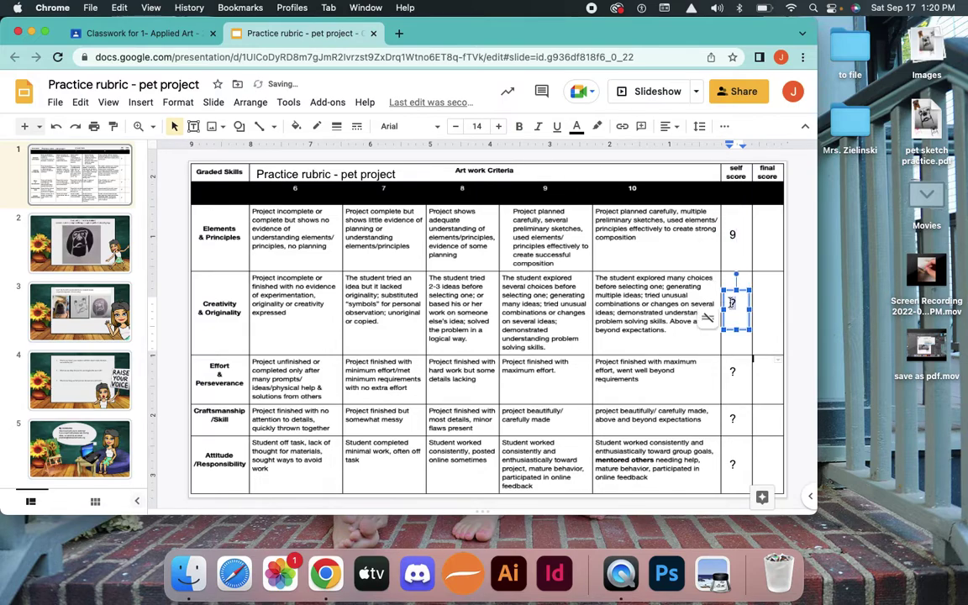
- Enter a self score of 9 for Creativity & Originality
{"action": "left_click", "coordinate": [91, 311]}
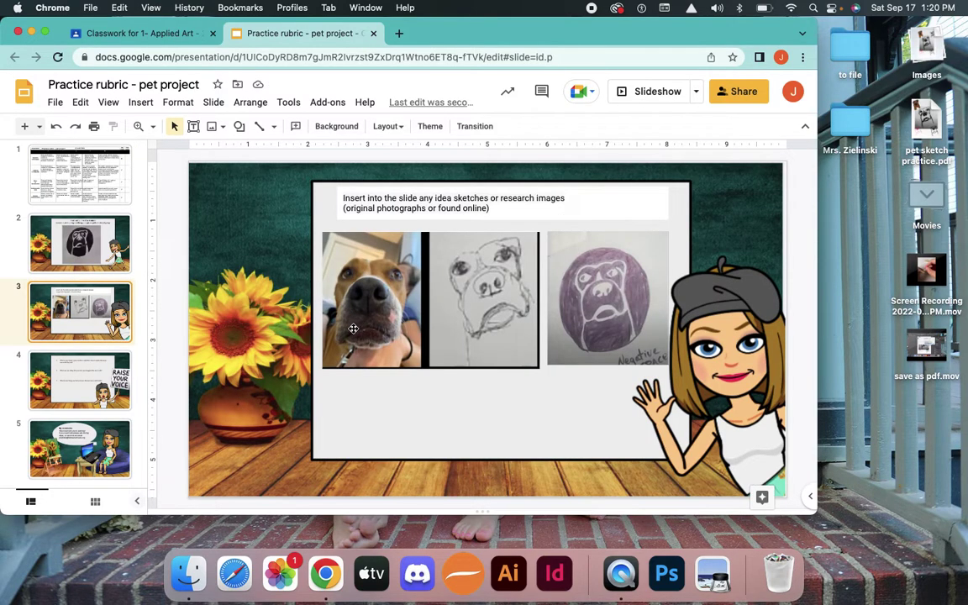
{"action": "left_click", "coordinate": [78, 166]}
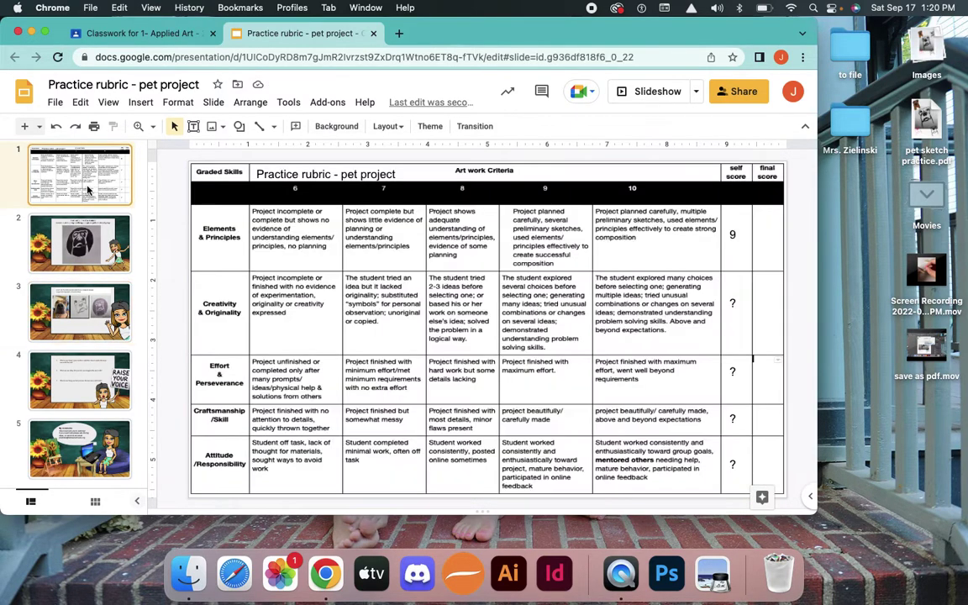
{"action": "left_click", "coordinate": [732, 304]}
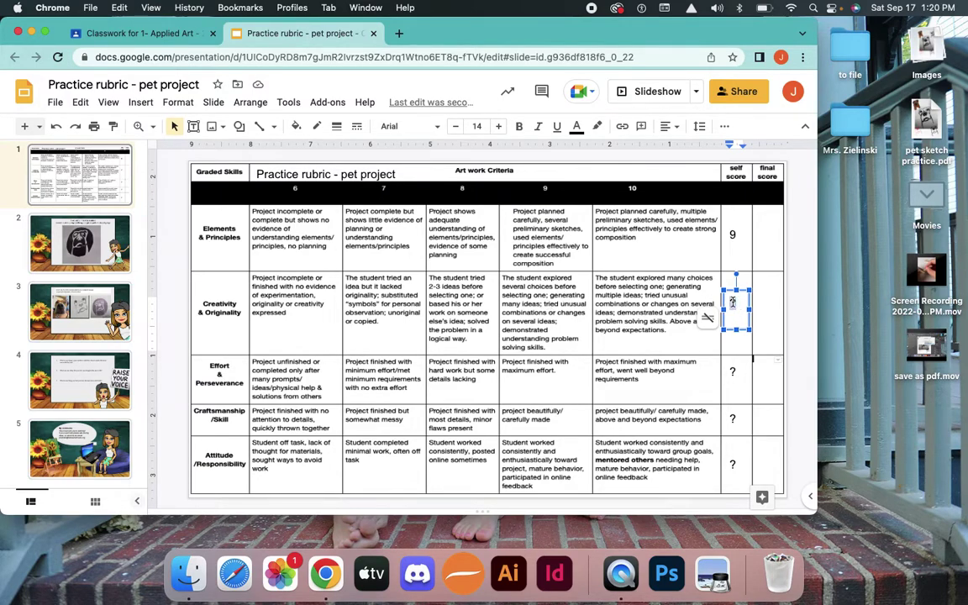
{"action": "type", "text": "9"}
{"action": "left_click", "coordinate": [732, 375]}
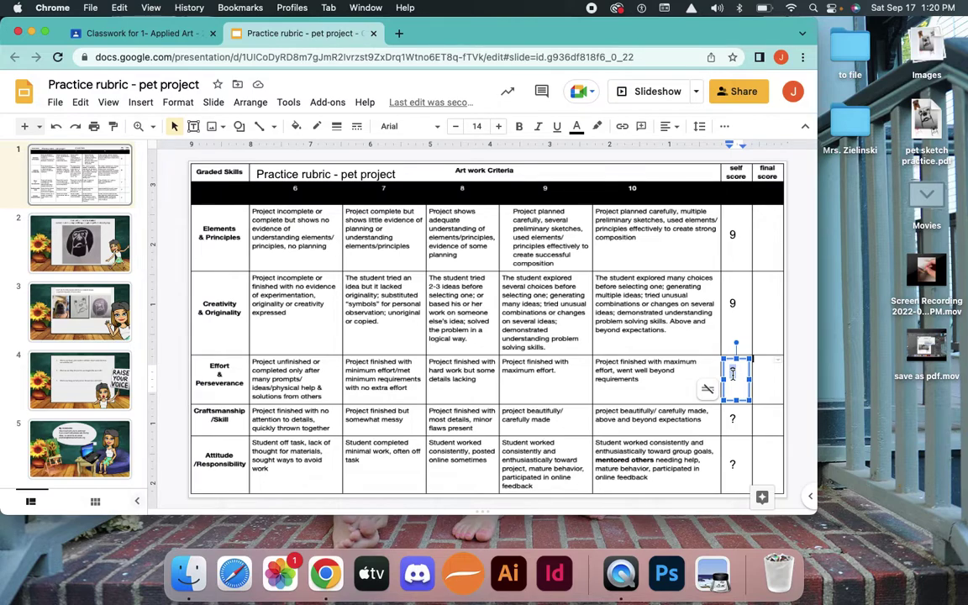
- Set the Effort & Perseverance self score to 8.5 and show slide 2
{"action": "double_click", "coordinate": [732, 375]}
{"action": "type", "text": "9"}
{"action": "type", "text": "8.5"}
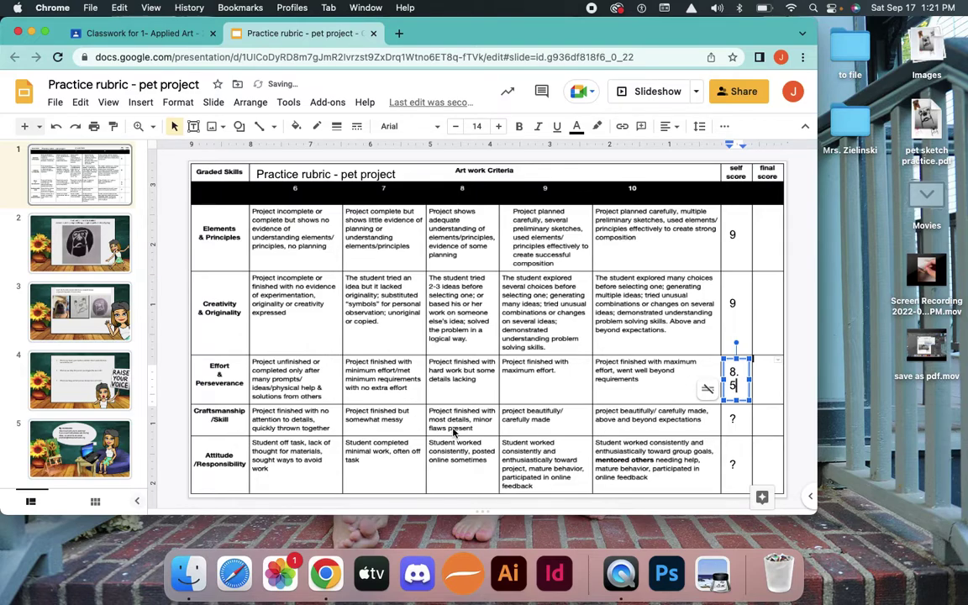
{"action": "left_click", "coordinate": [80, 242]}
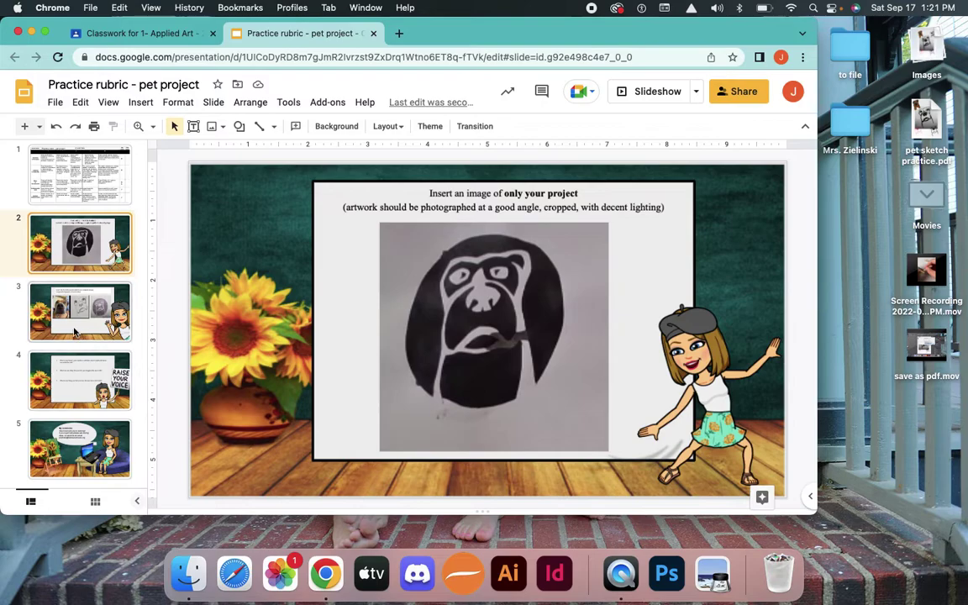
- Enter self scores of 8 for Craftsmanship and 10 for Attitude, widening Attitude's box
{"action": "left_click", "coordinate": [81, 180]}
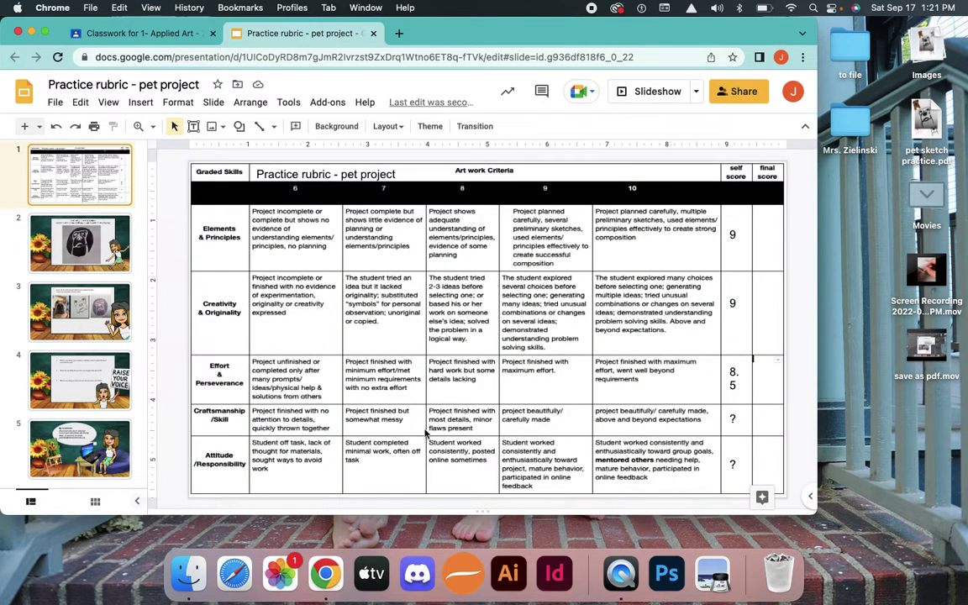
{"action": "double_click", "coordinate": [733, 415]}
{"action": "type", "text": "8"}
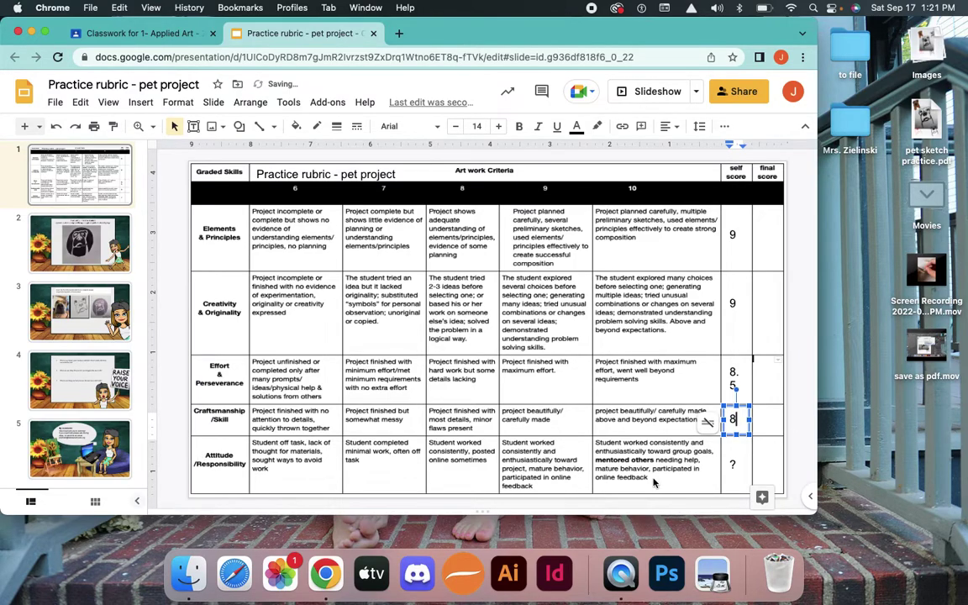
{"action": "key", "text": "Escape"}
{"action": "key", "text": "Escape"}
{"action": "double_click", "coordinate": [731, 466]}
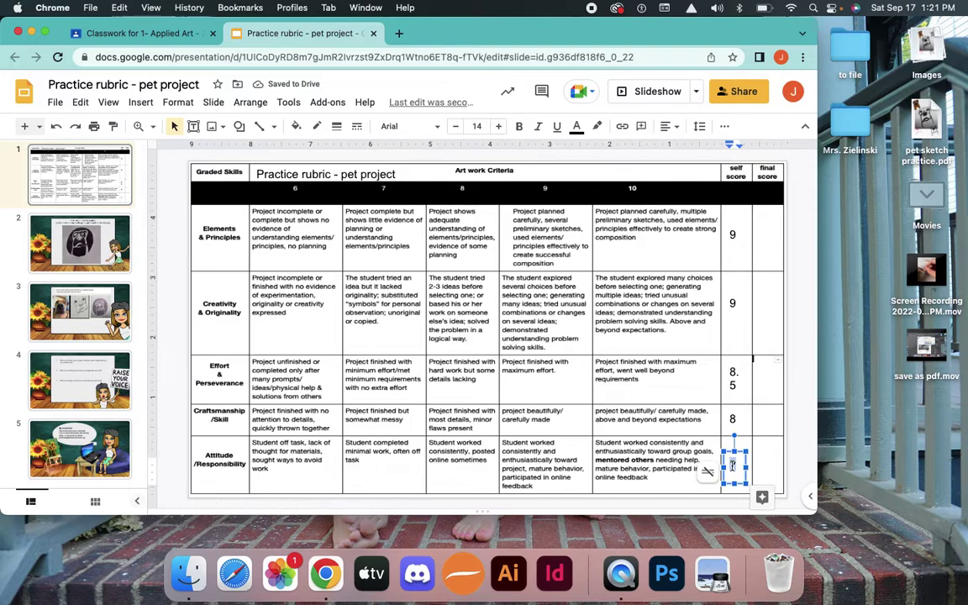
{"action": "type", "text": "10"}
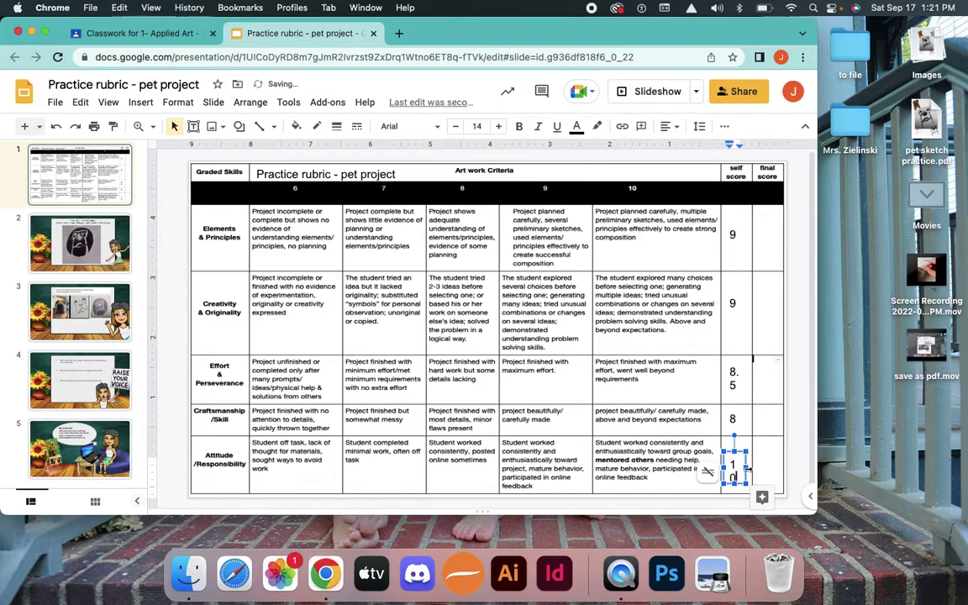
{"action": "left_click_drag", "start_coordinate": [747, 466], "coordinate": [755, 469]}
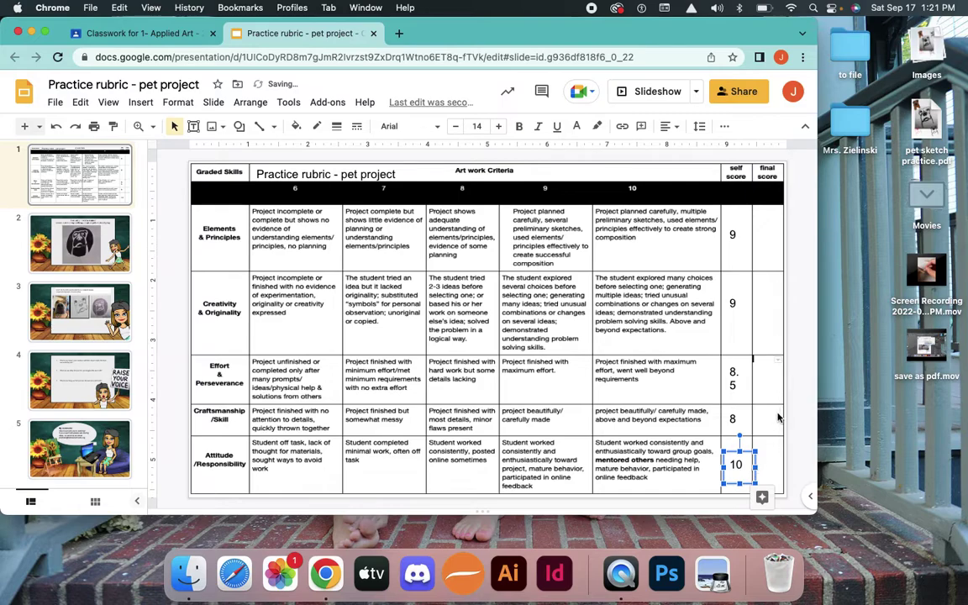
{"action": "left_click", "coordinate": [802, 400]}
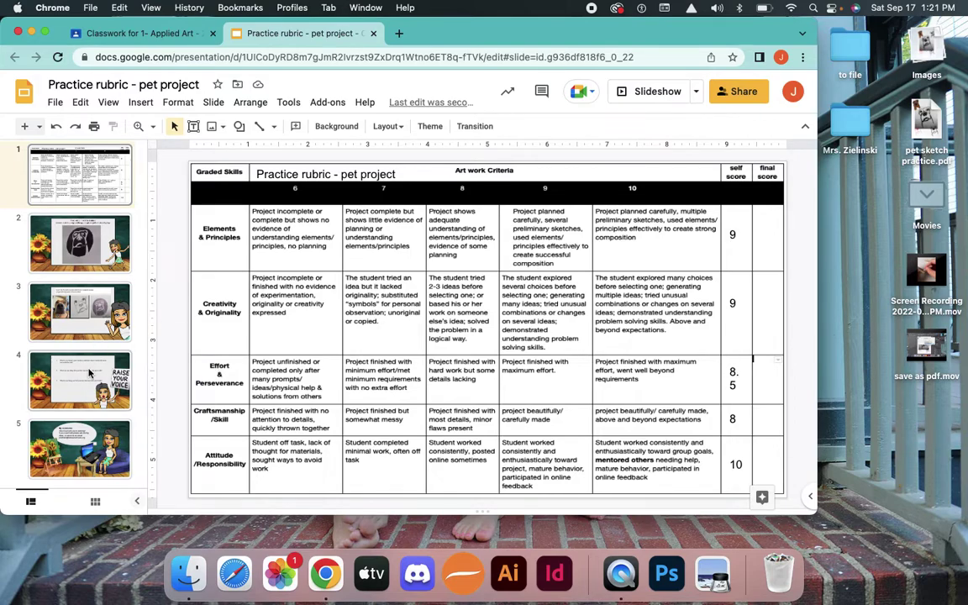
- On slide 4, start answering question 1 with 'Show me where to find the tape'
{"action": "left_click", "coordinate": [81, 243]}
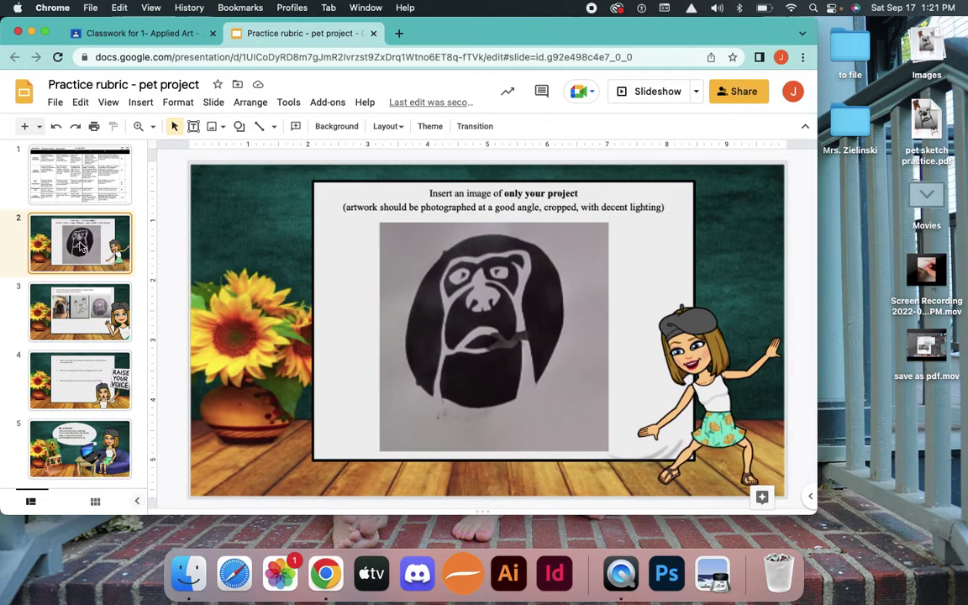
{"action": "left_click", "coordinate": [71, 314]}
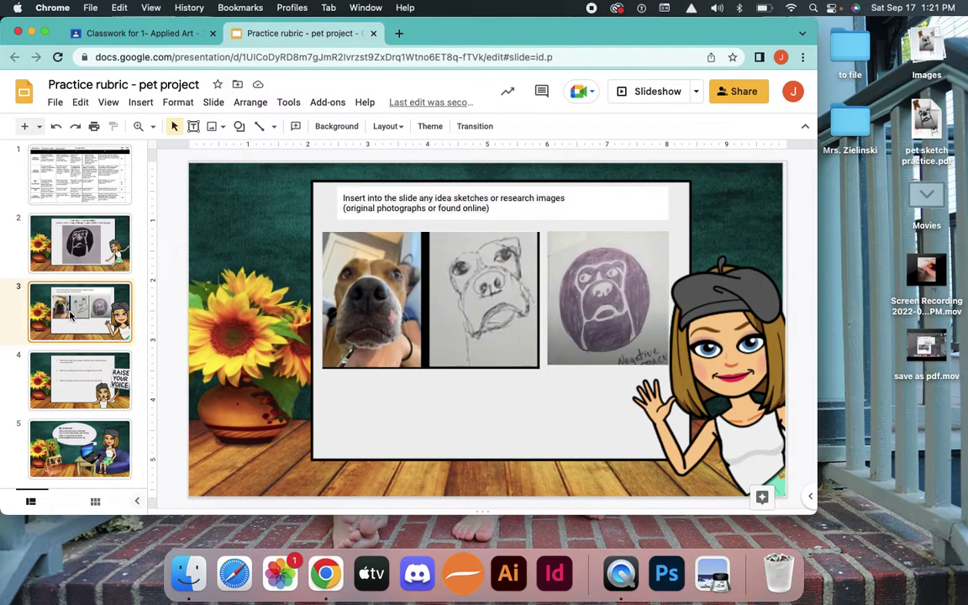
{"action": "left_click", "coordinate": [98, 383]}
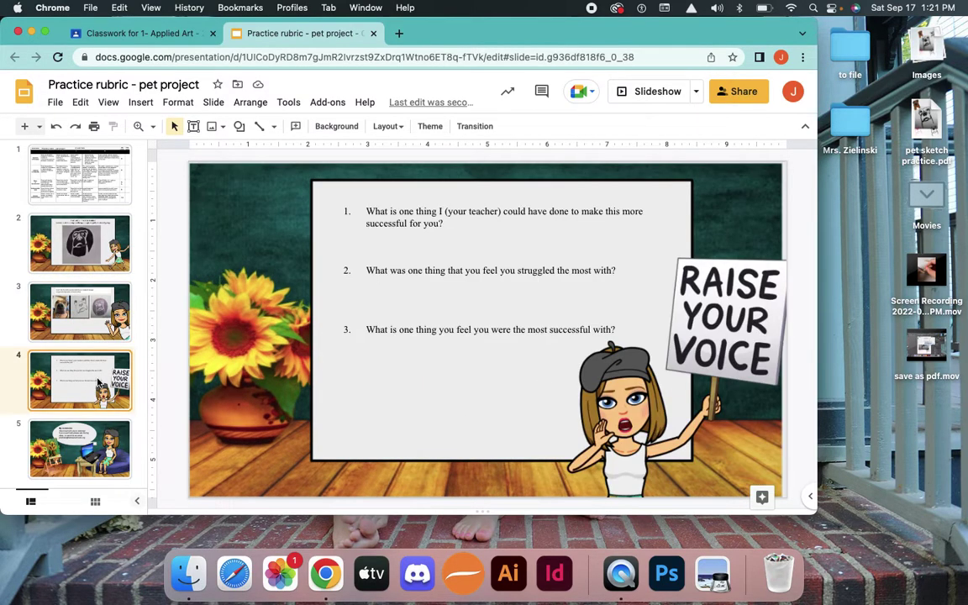
{"action": "left_click", "coordinate": [442, 234]}
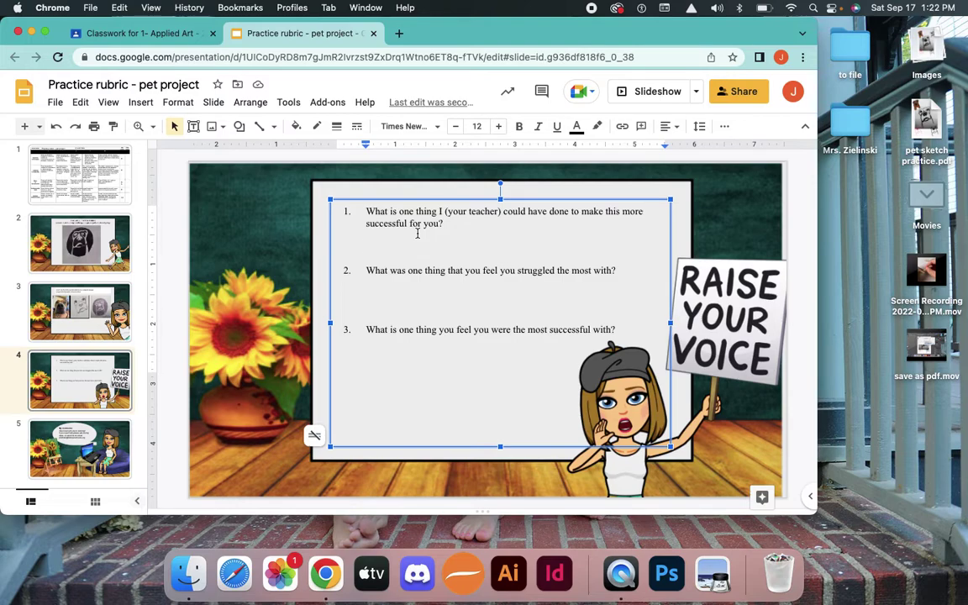
{"action": "type", "text": "Ihow me"}
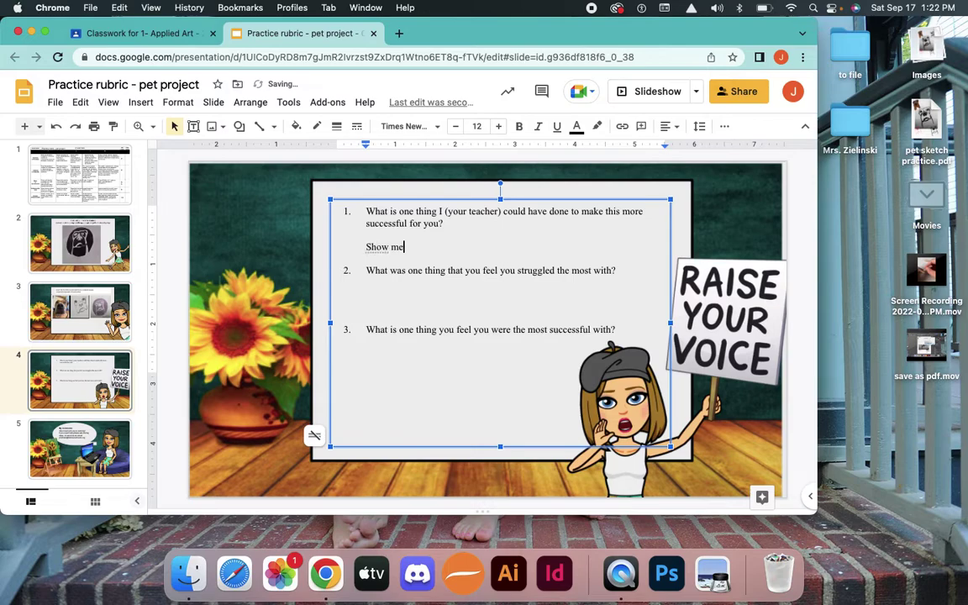
{"action": "type", "text": " where to find the tape"}
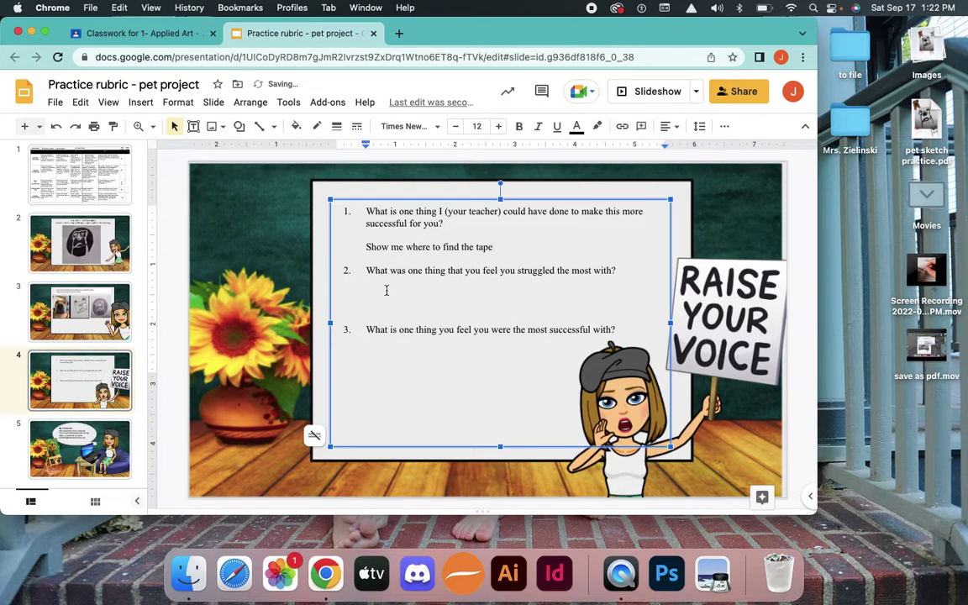
- Answer question 2 with 'Cutting clean round edges' and question 3 with 'Screen printing was fun and easy'
{"action": "left_click", "coordinate": [388, 247]}
{"action": "double_click", "coordinate": [384, 247]}
{"action": "left_click", "coordinate": [385, 283]}
{"action": "type", "text": "cutting clean round edges"}
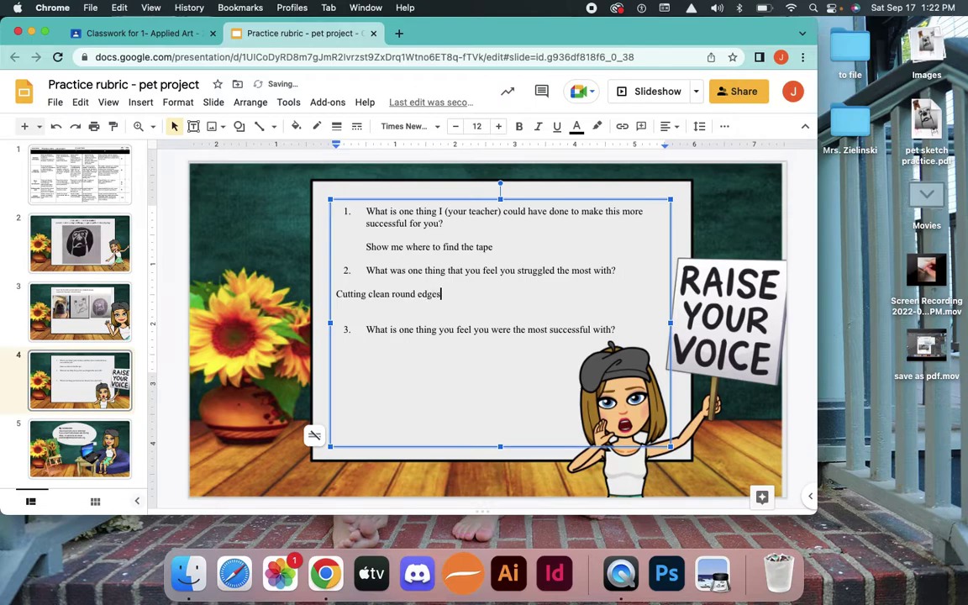
{"action": "left_click", "coordinate": [375, 372]}
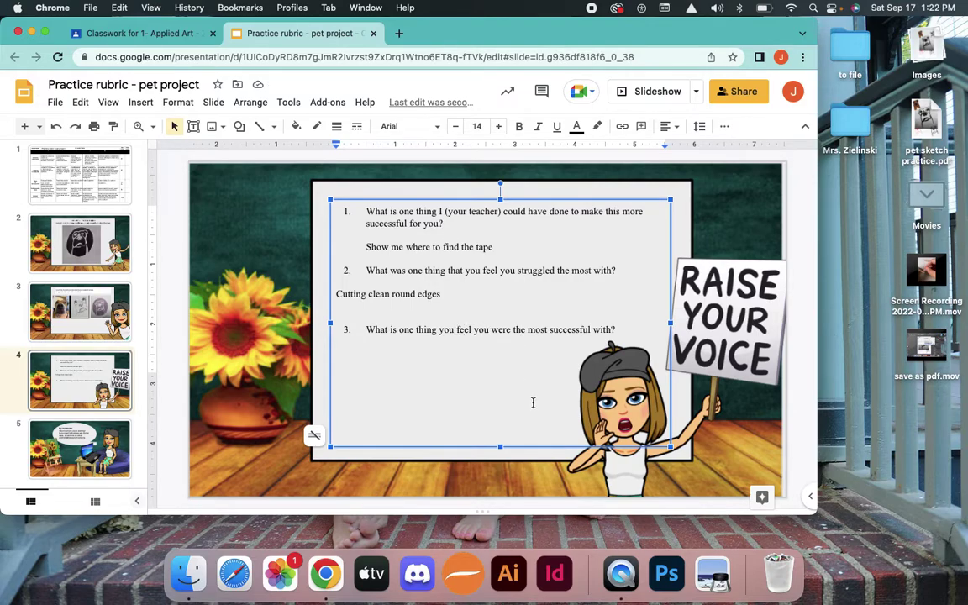
{"action": "type", "text": "screen p"}
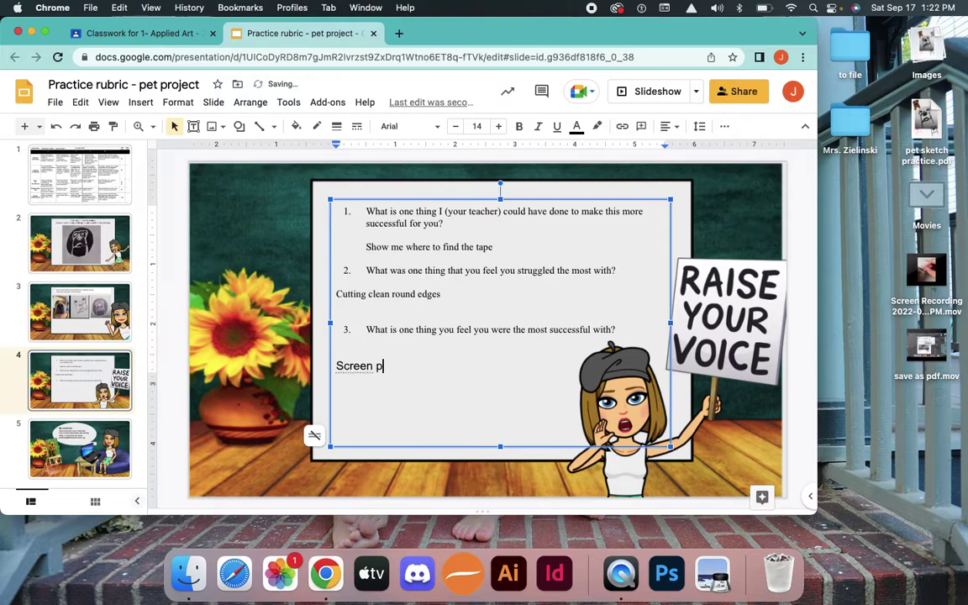
{"action": "type", "text": "rinting was fun "}
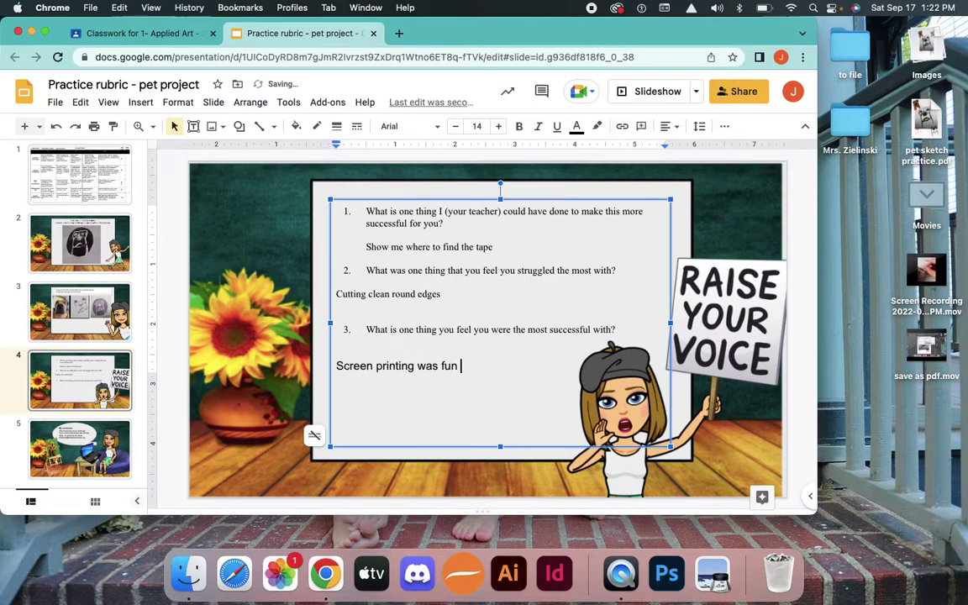
{"action": "type", "text": "and easy"}
{"action": "left_click", "coordinate": [93, 439]}
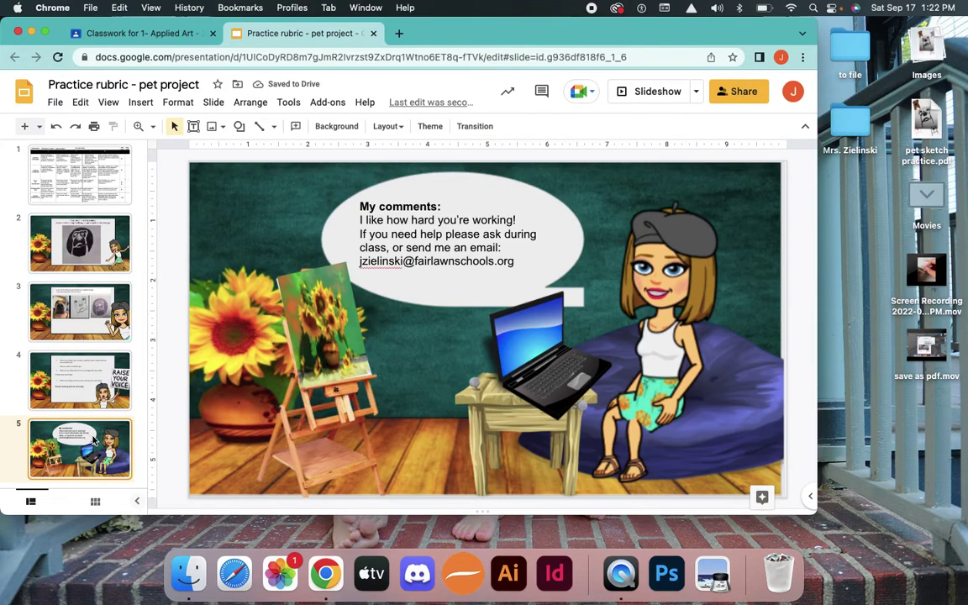
{"action": "left_click", "coordinate": [70, 379]}
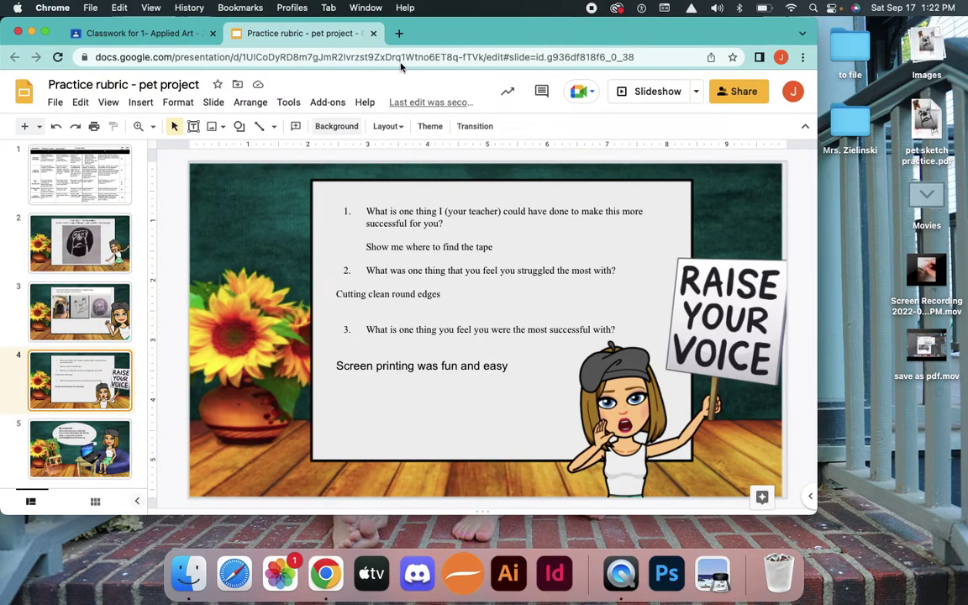